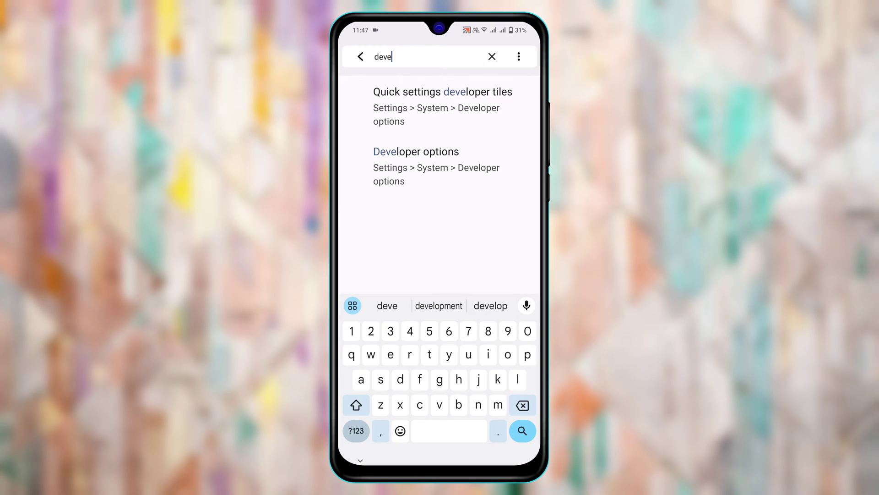
# Open the Developer options page from the settings search results.
pyautogui.click(436, 165)
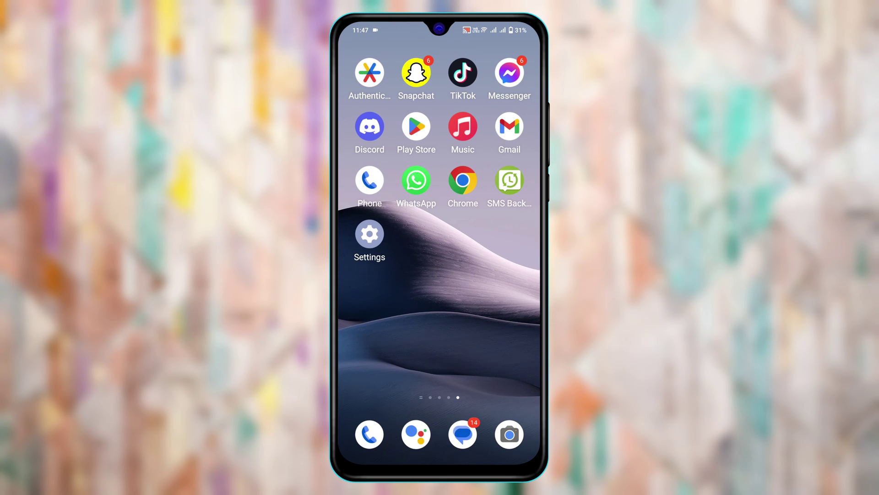
# Reopen Settings and search for 'buil' to find the Build number entry.
pyautogui.click(370, 235)
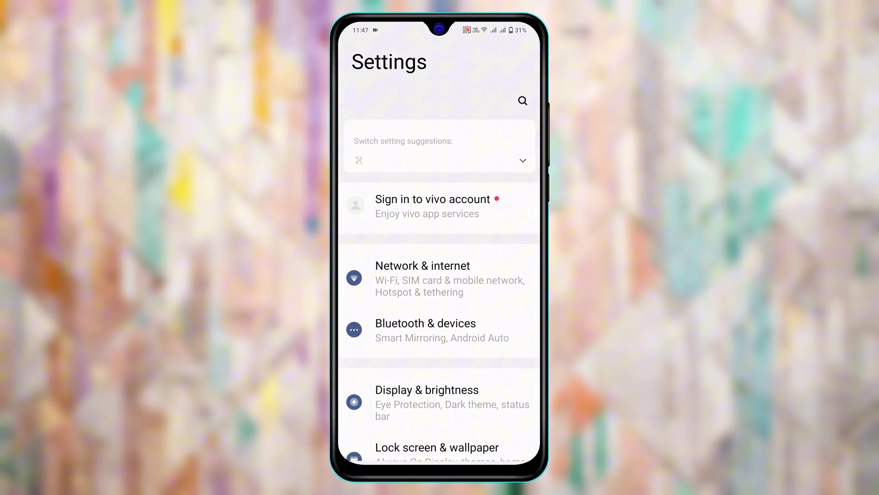
pyautogui.click(523, 101)
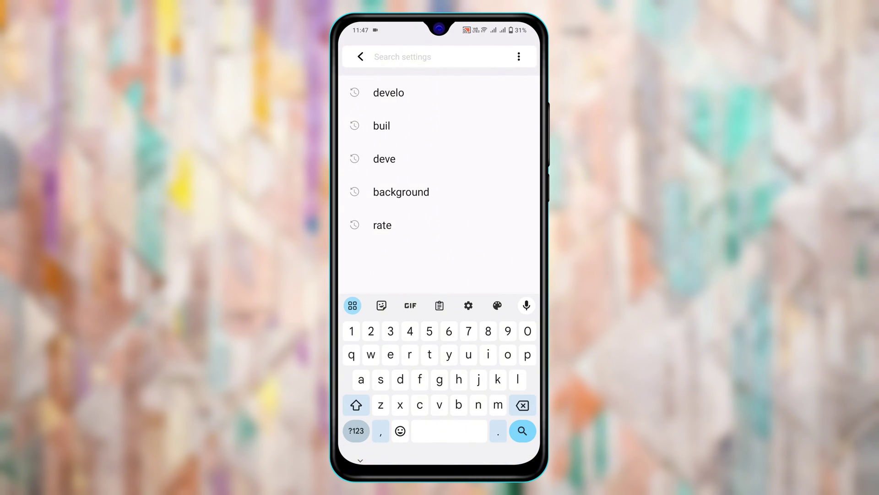
pyautogui.write('buil')
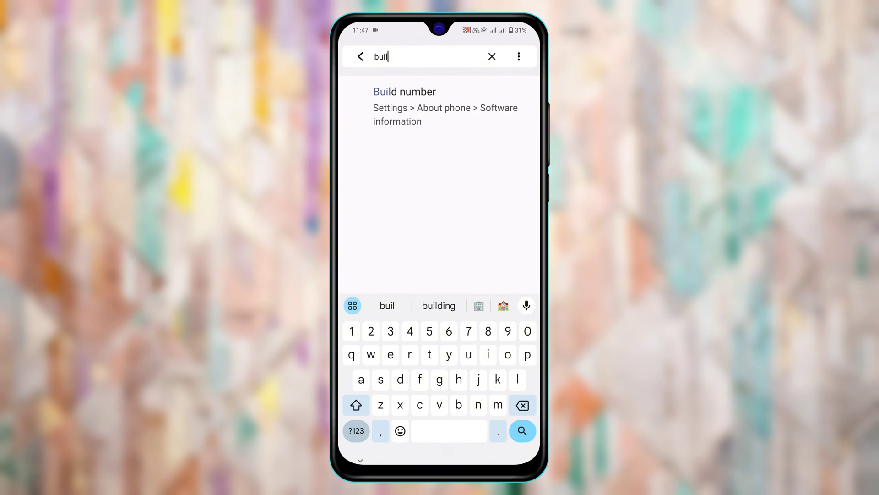
# Open Build number on Software information and tap it until 'You are now a developer!' appears.
pyautogui.click(440, 107)
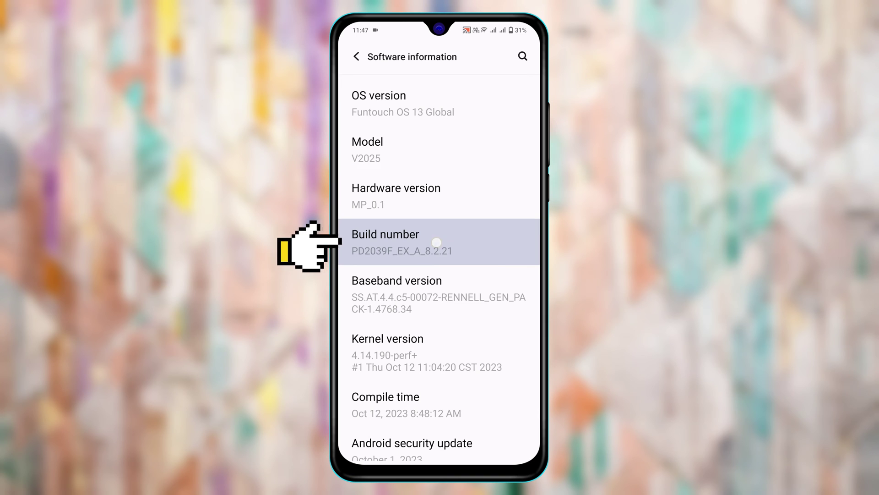
pyautogui.click(436, 243)
pyautogui.click(439, 242)
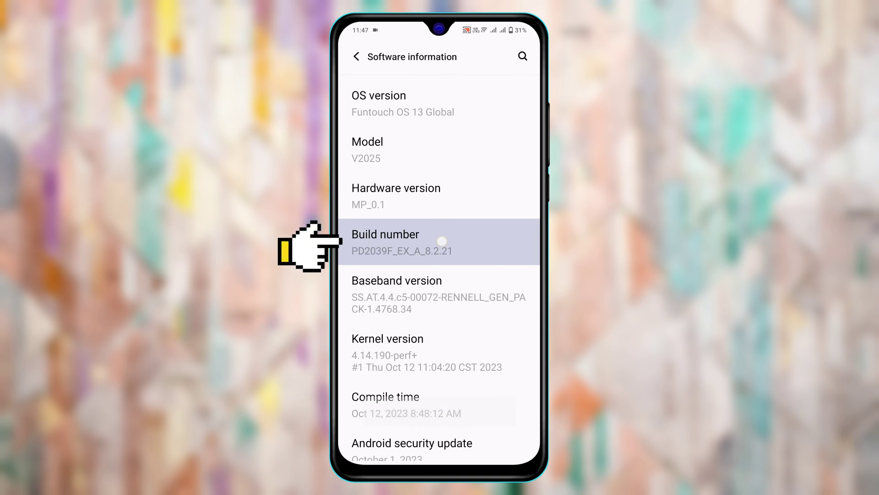
pyautogui.click(440, 241)
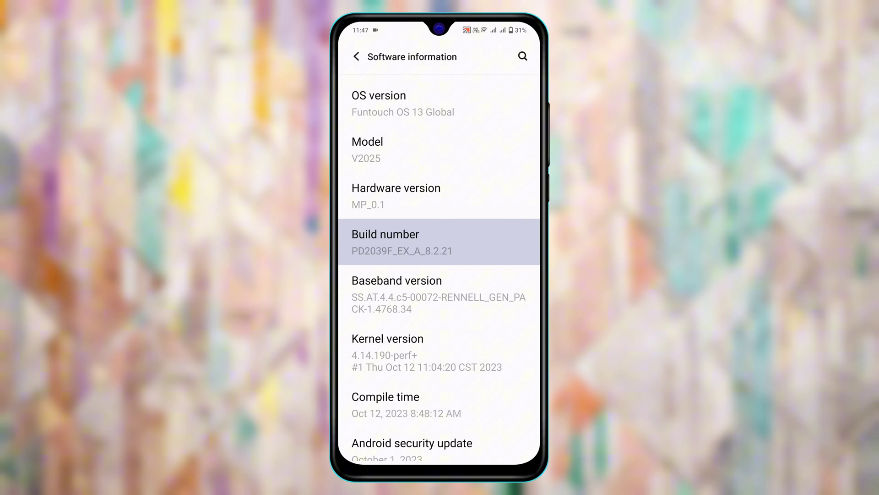
# Return to main Settings, search 'deve', and open Developer options.
pyautogui.click(356, 57)
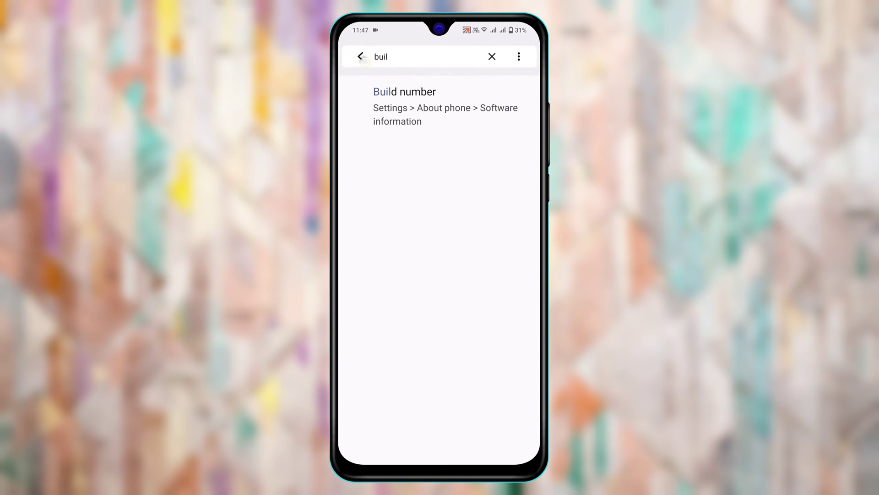
pyautogui.click(357, 56)
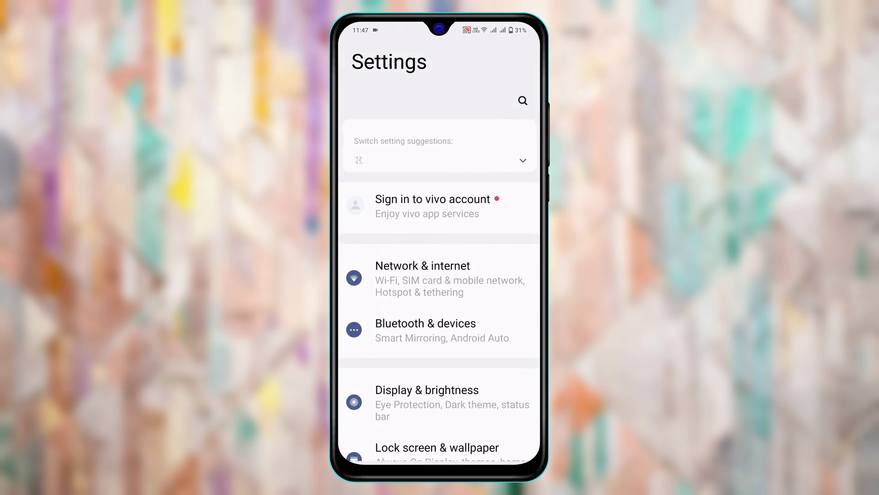
pyautogui.click(523, 101)
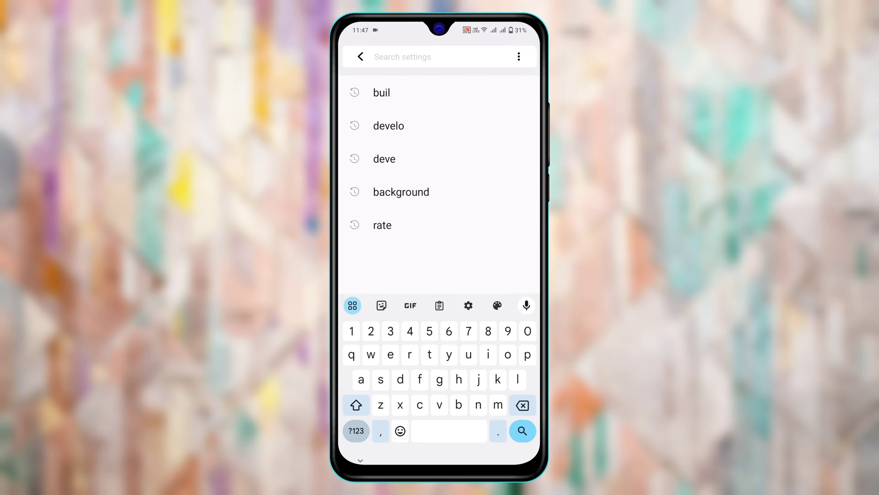
pyautogui.write('deve')
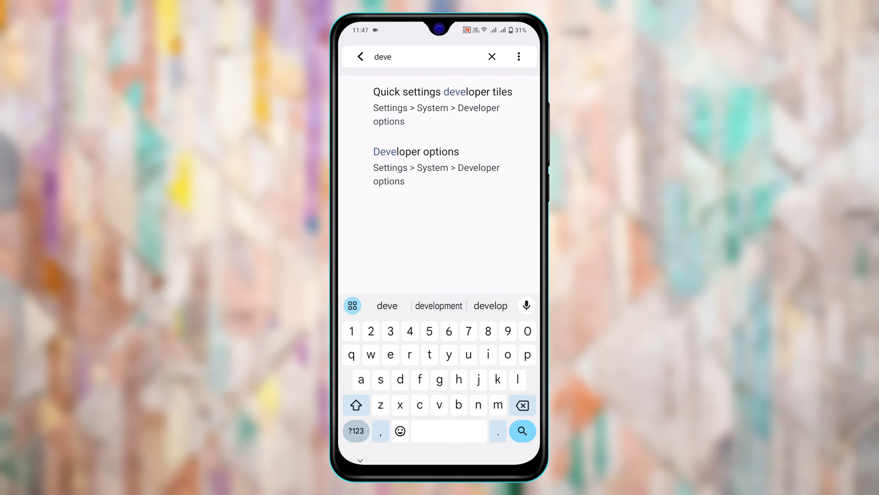
pyautogui.click(415, 165)
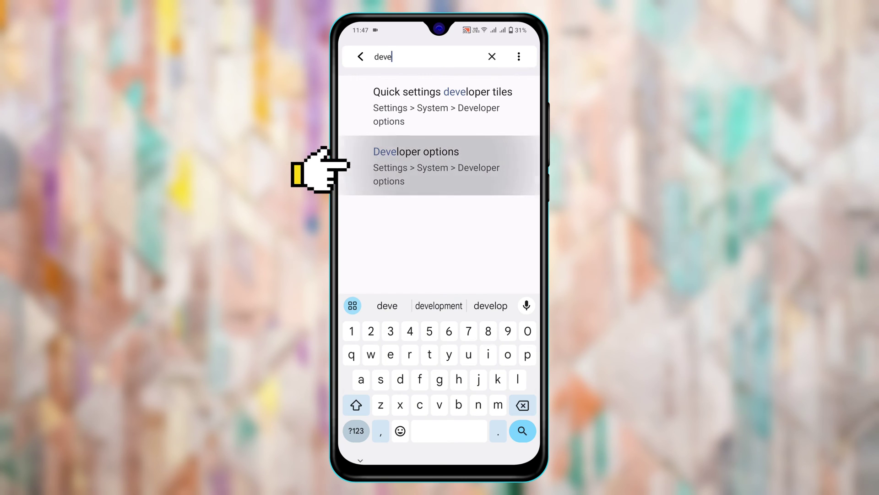
pyautogui.scroll(-5, 440, 275)
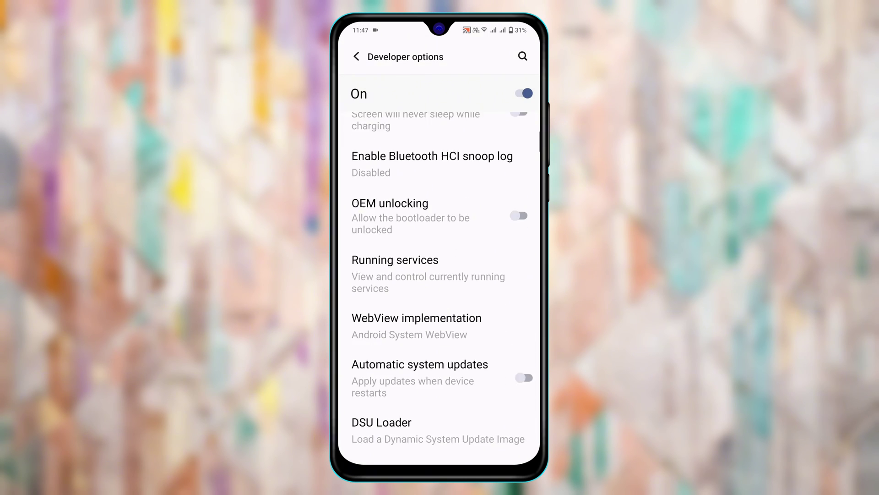
pyautogui.scroll(-5, 441, 275)
pyautogui.scroll(-5, 440, 275)
pyautogui.scroll(-5, 440, 275)
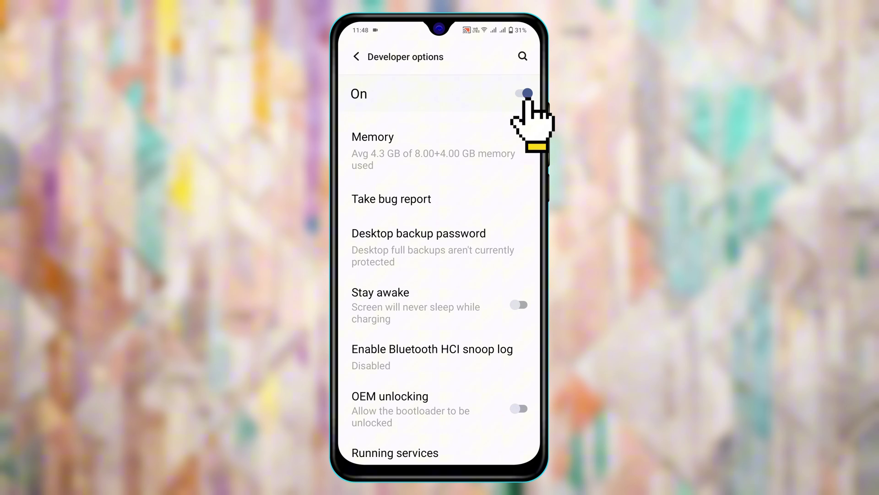
# Switch the Developer options toggle to Off and return to the home screen.
pyautogui.click(527, 94)
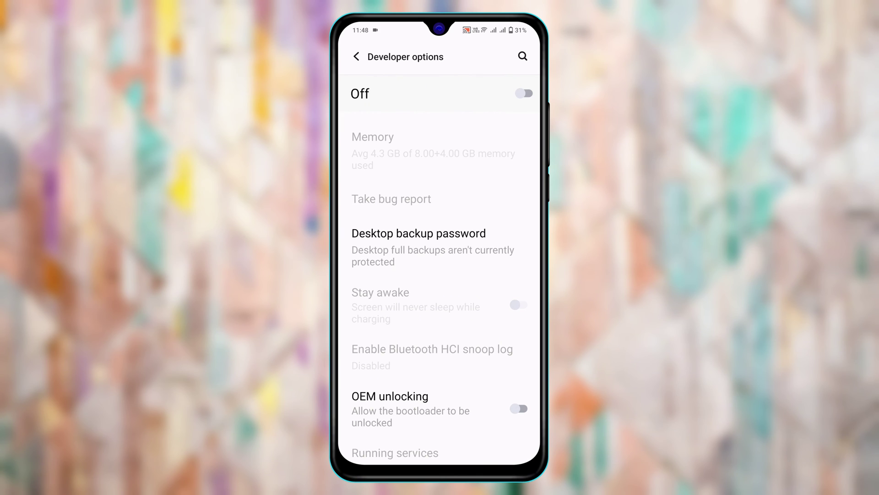
pyautogui.press('super')
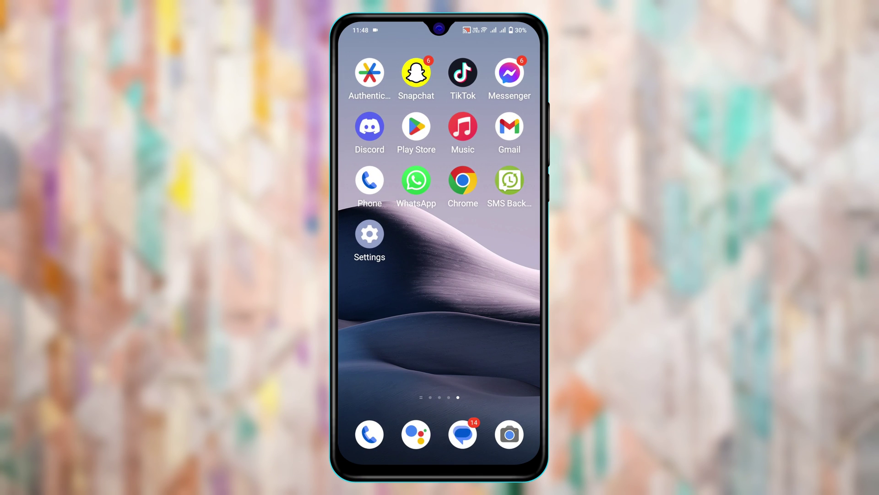